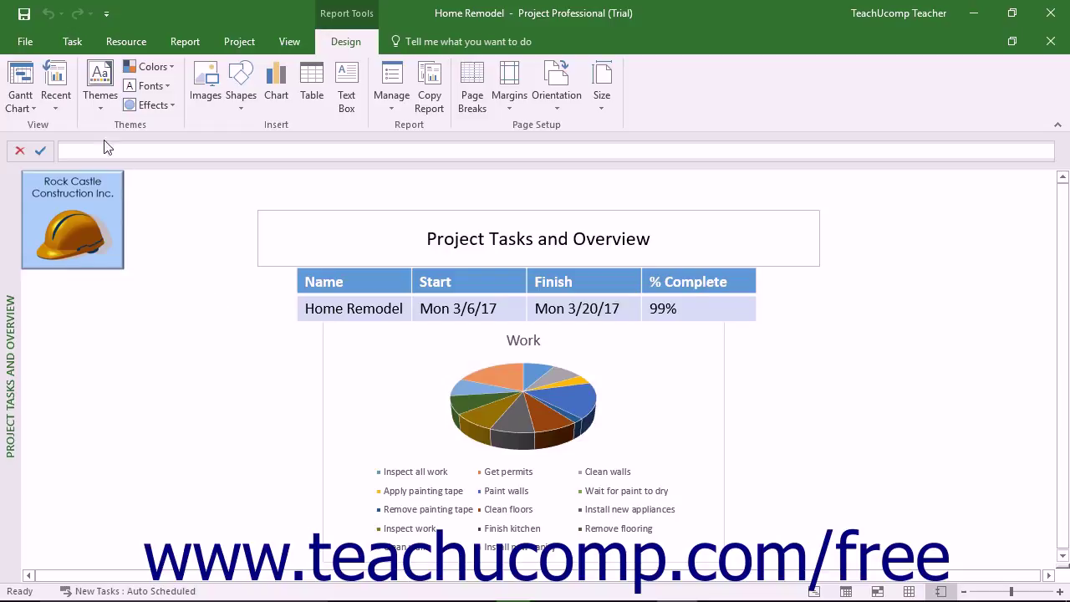
- Leave the Project Tasks and Overview report for the Home Remodel file's backstage Info page
click(30, 43)
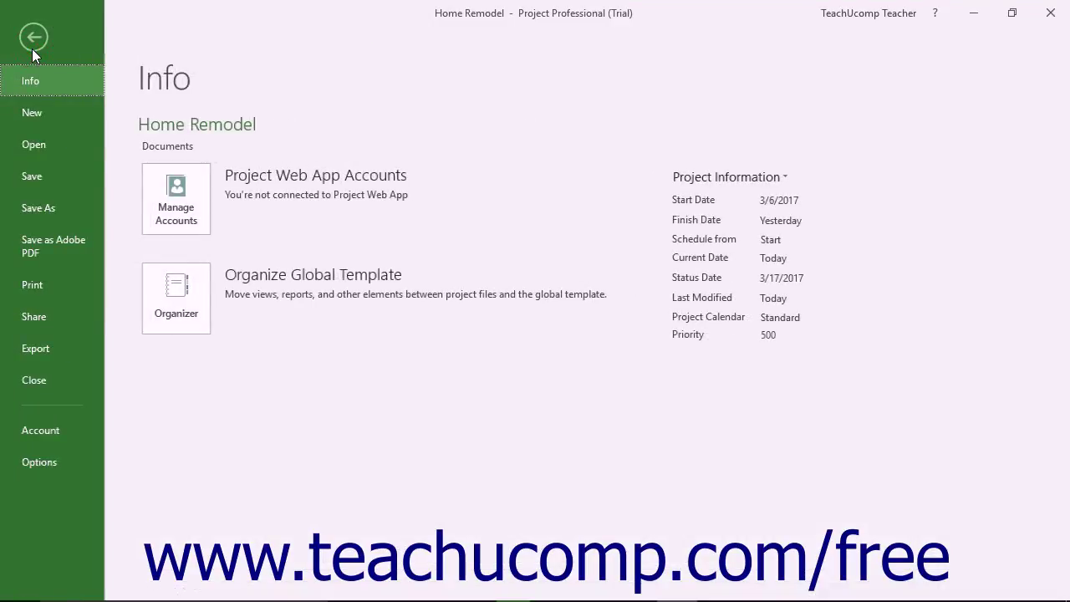
- Open the Page Setup dialog for Custom Report 1 from the Print page
click(56, 294)
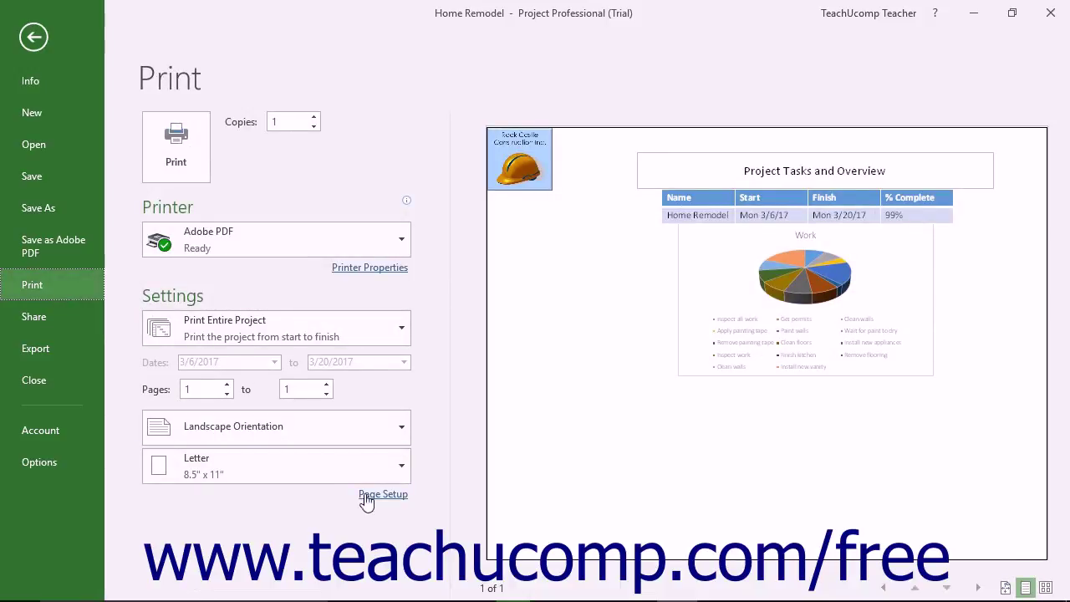
click(383, 494)
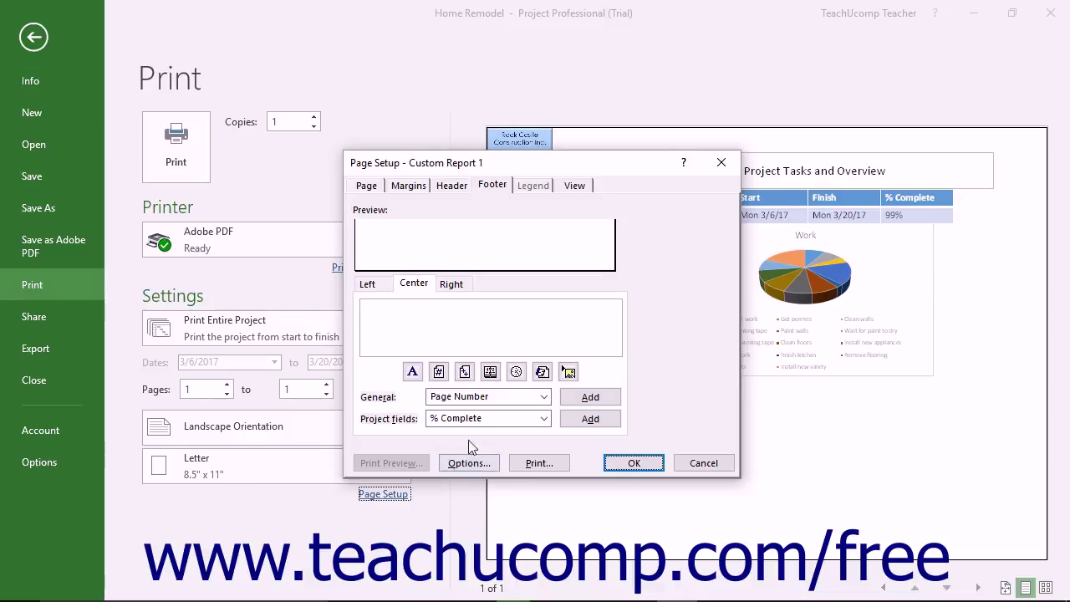
- Set Landscape orientation, fit to 1 page wide by 1 tall, and keep Letter paper
click(370, 185)
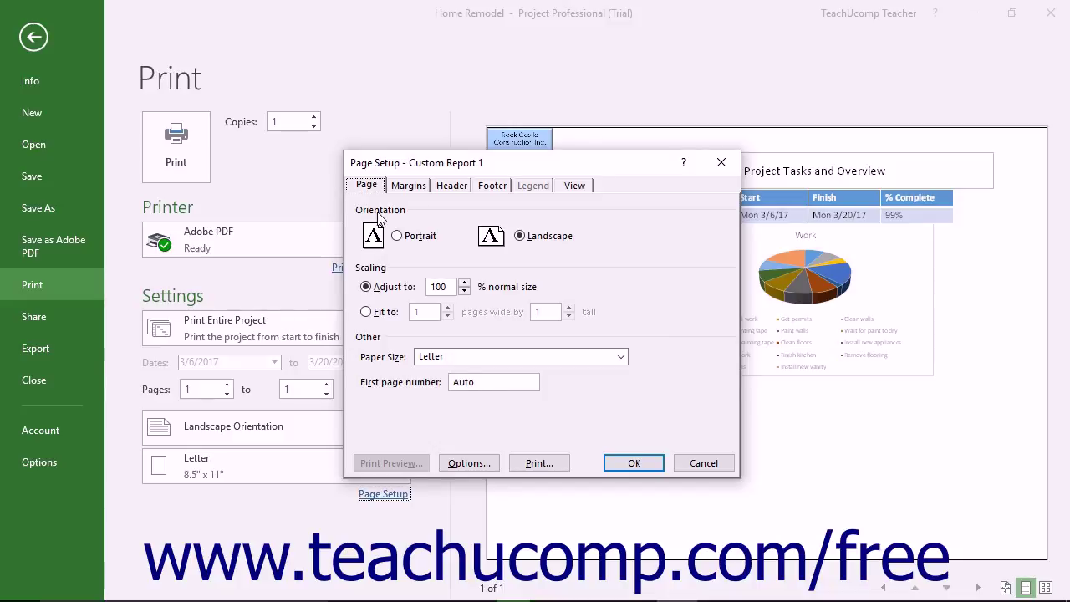
click(519, 236)
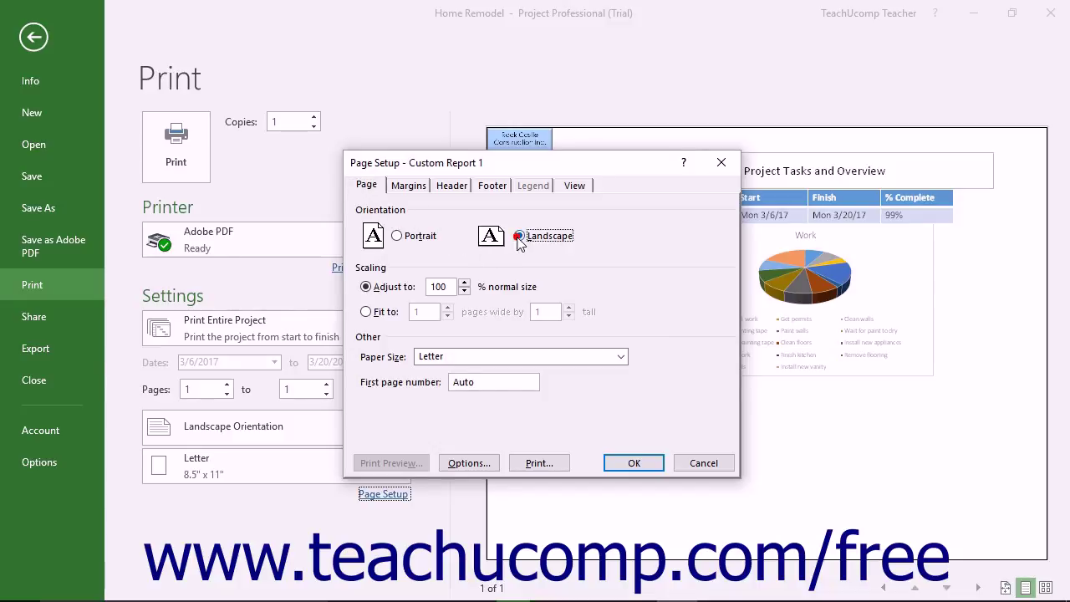
click(373, 288)
click(441, 287)
click(367, 311)
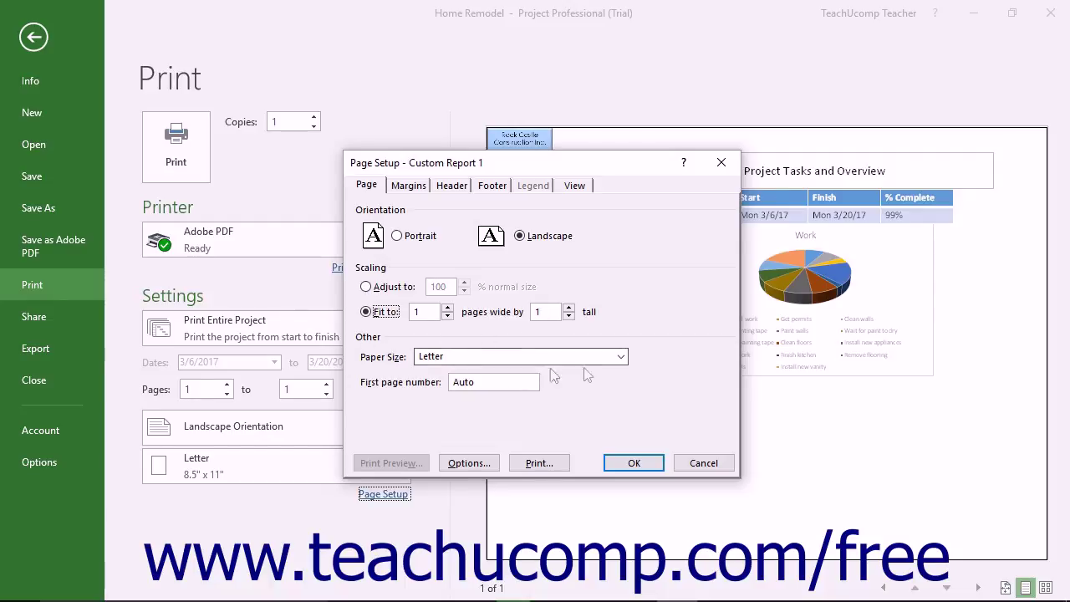
click(620, 357)
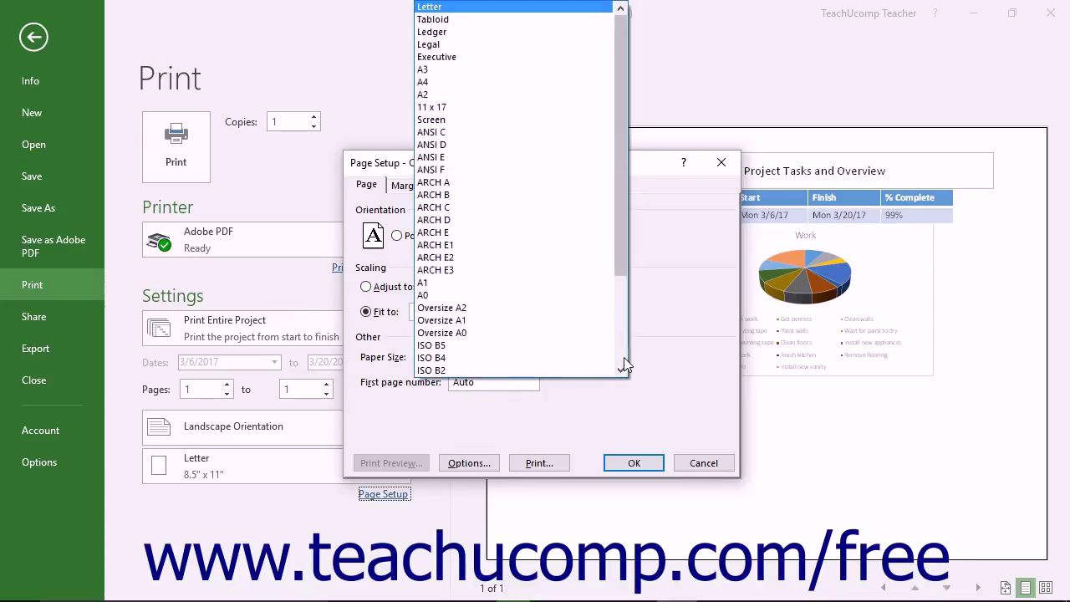
click(624, 360)
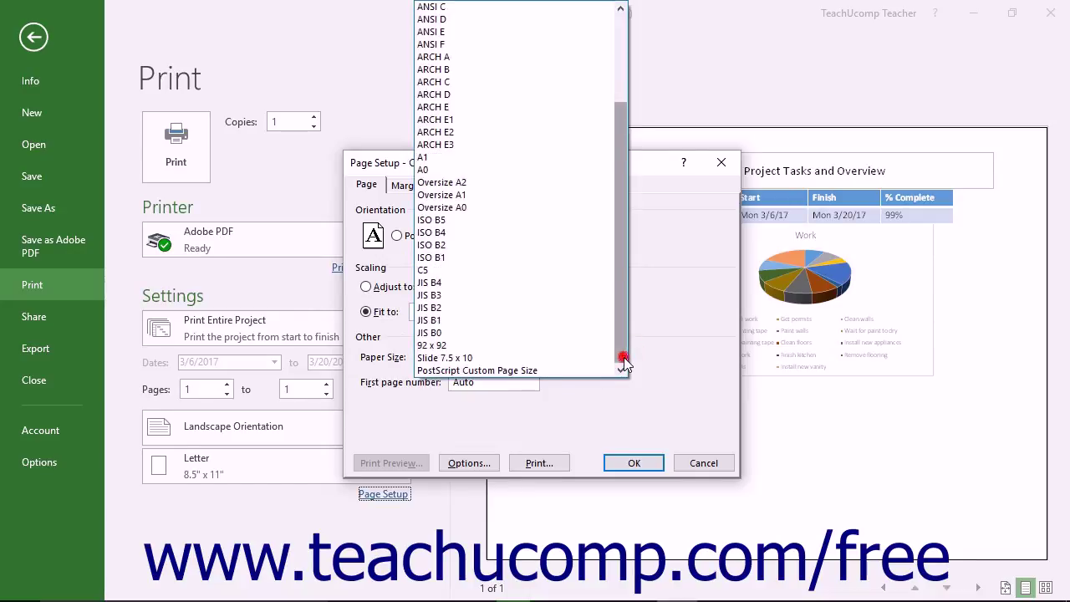
click(637, 360)
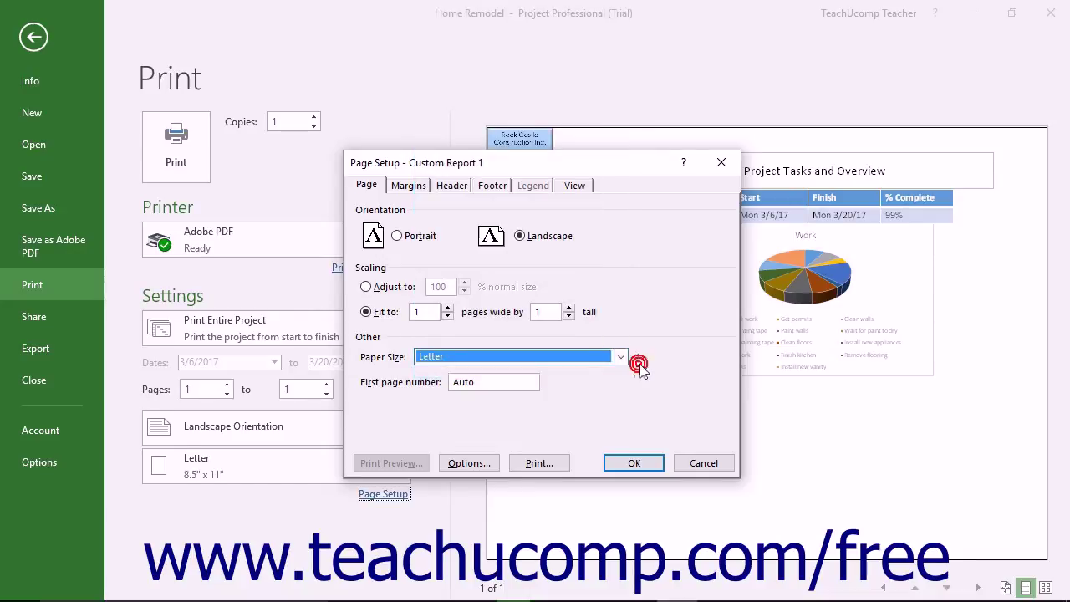
click(507, 382)
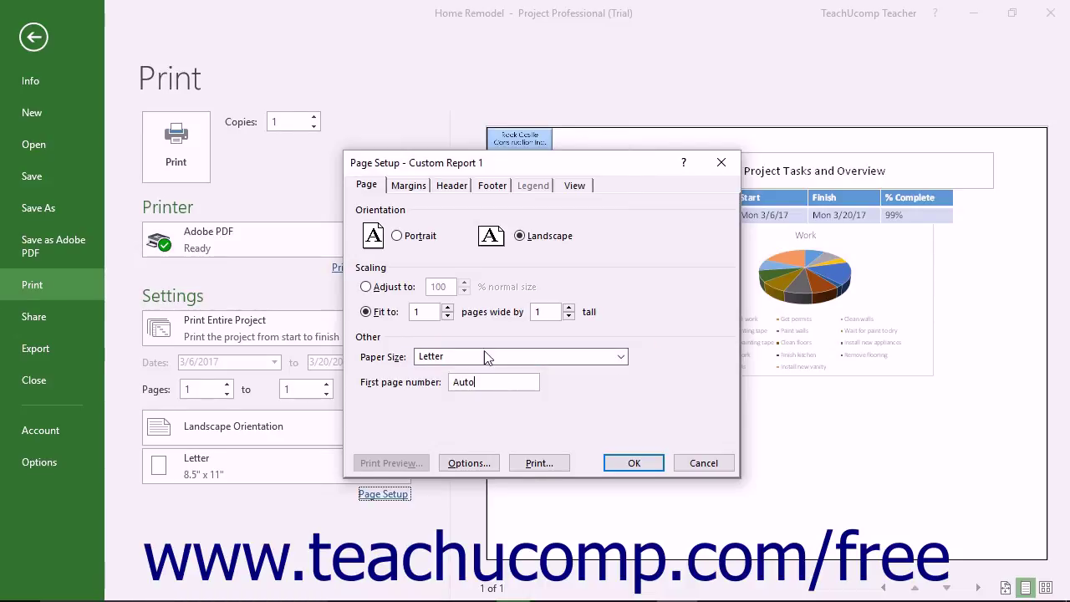
click(417, 187)
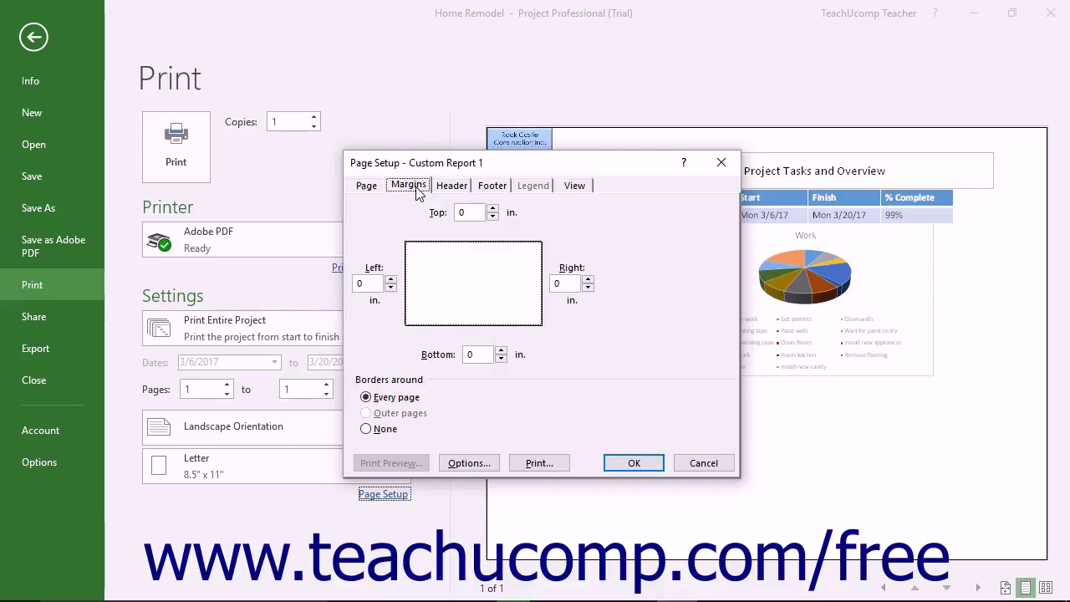
- Confirm top, left, right and bottom margins are 0 in. and set borders to None
click(472, 214)
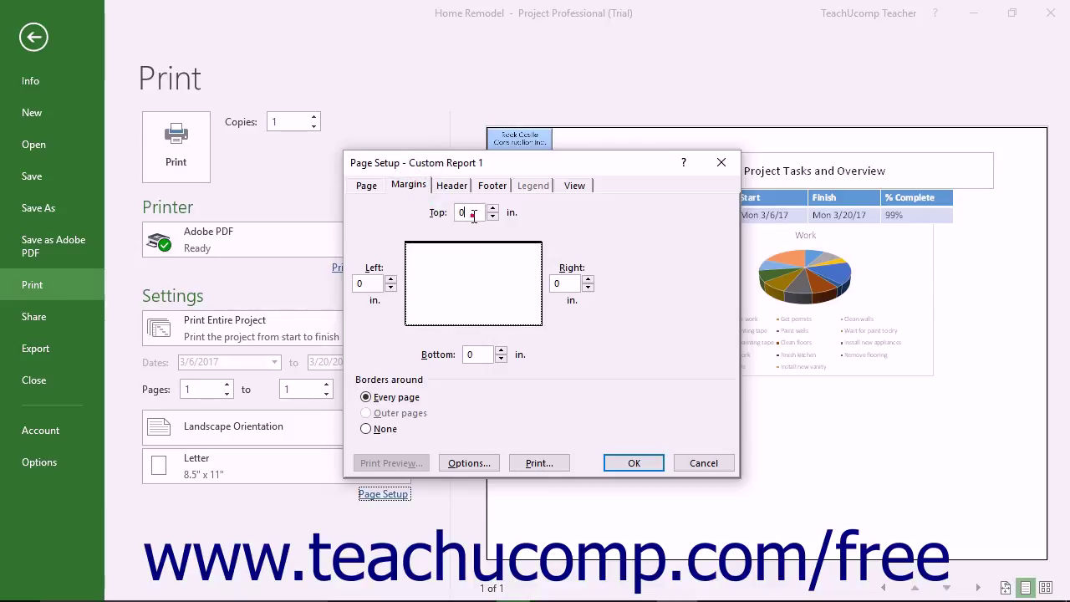
click(367, 284)
click(556, 283)
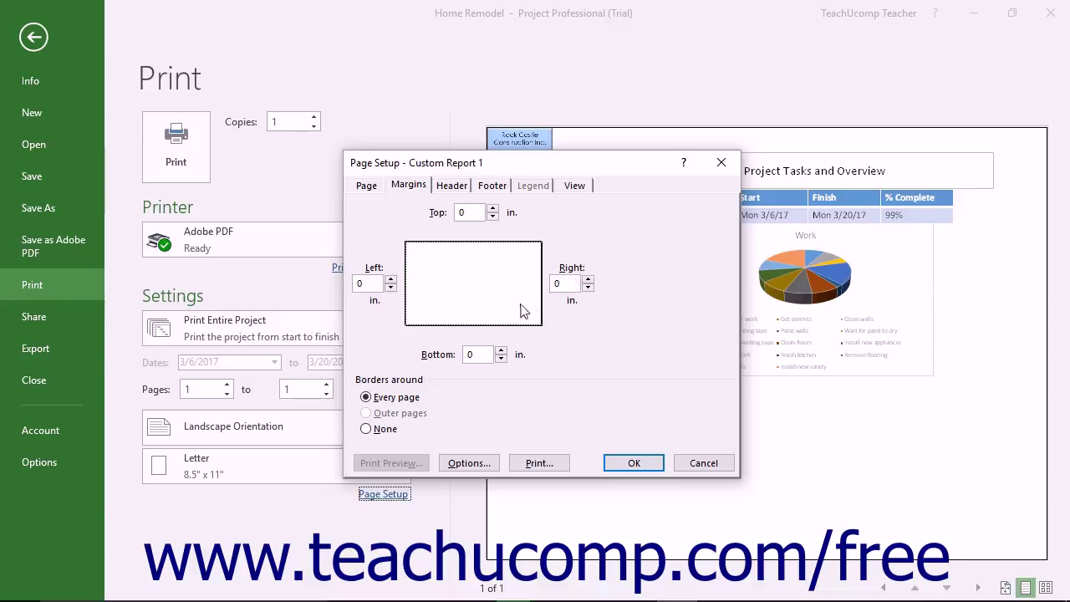
click(477, 356)
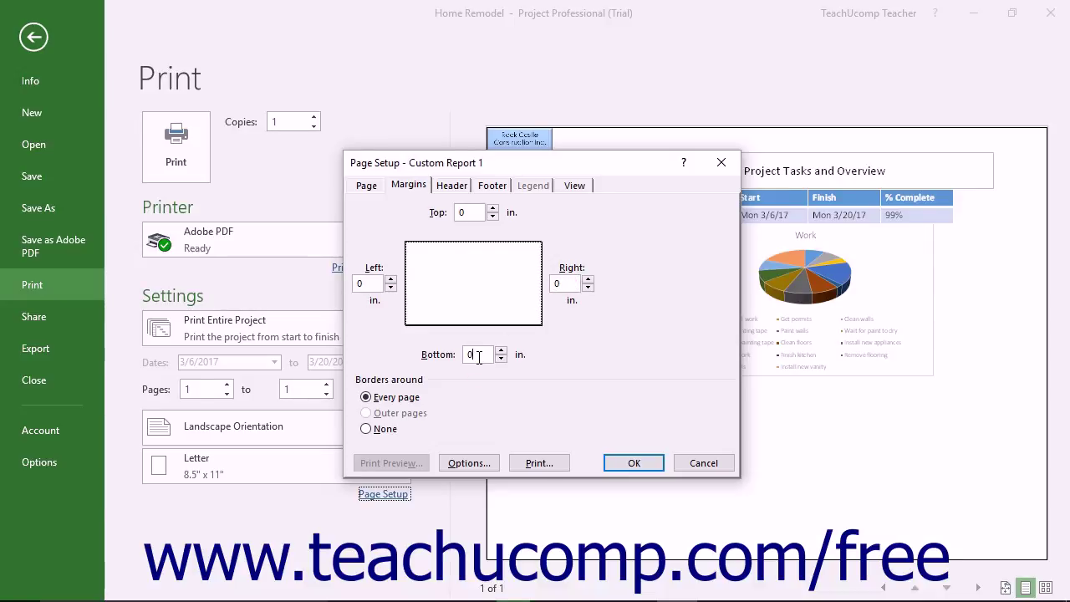
click(386, 429)
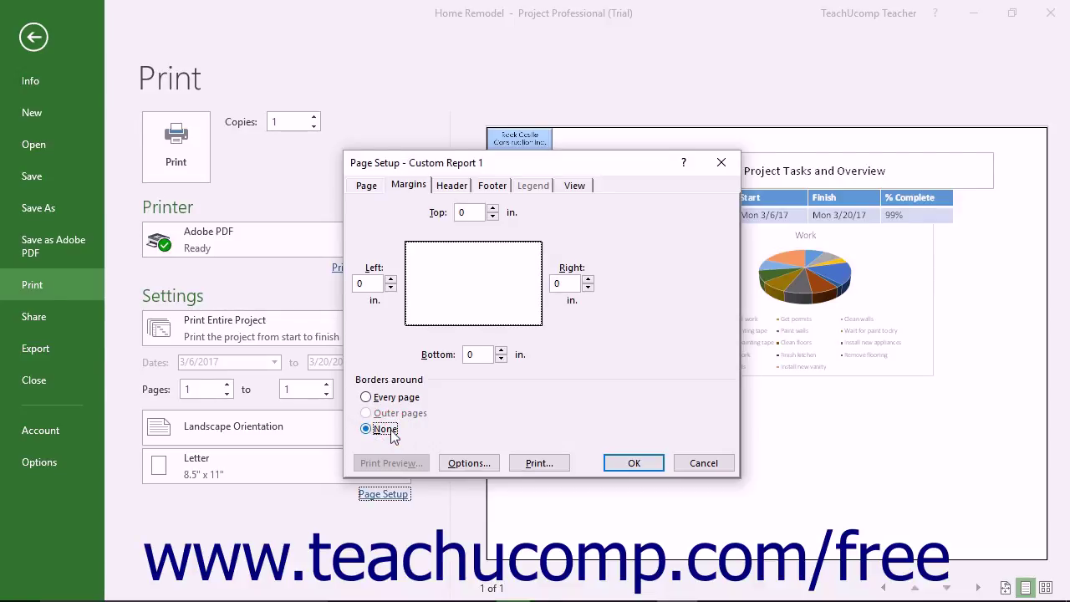
- Review the Left, Center and Right header sections, settling on Center
click(460, 185)
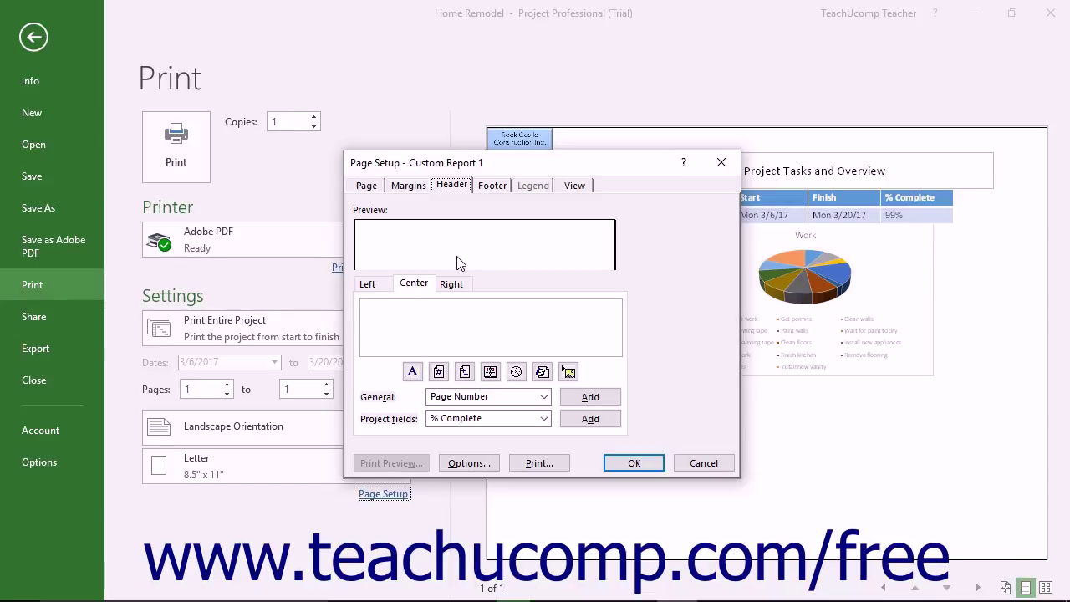
click(373, 285)
click(414, 285)
click(450, 285)
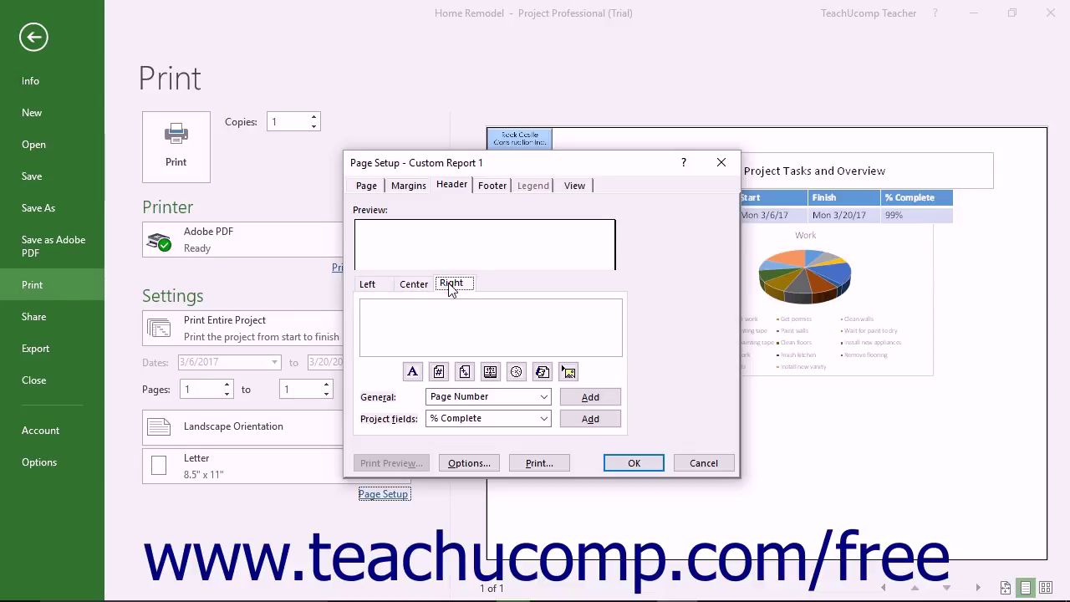
click(421, 284)
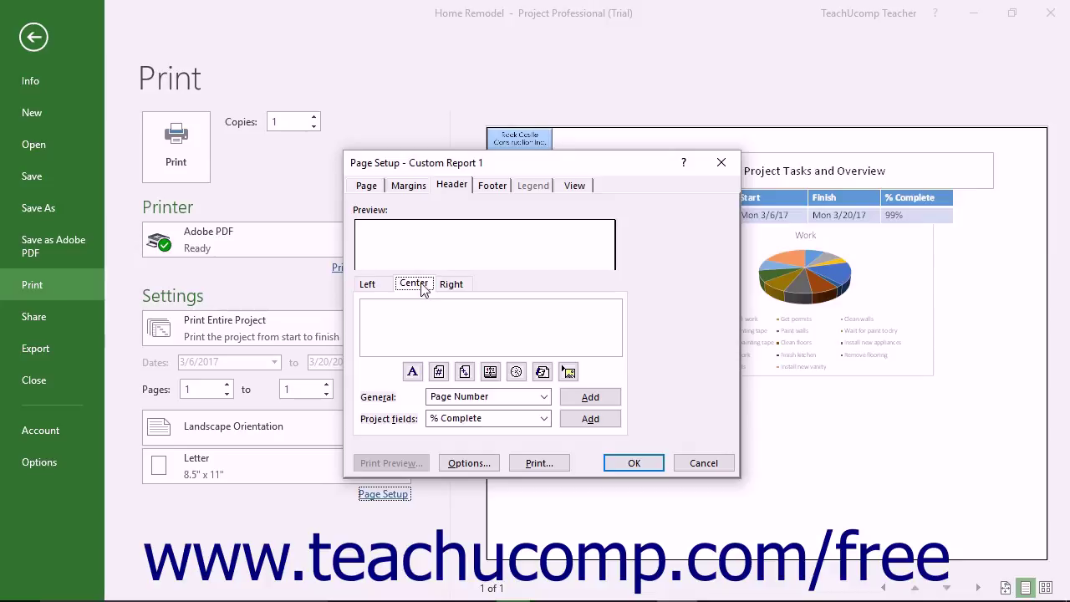
- Insert the &[File] code into the center header so it previews as 'Home Remodel'
click(412, 321)
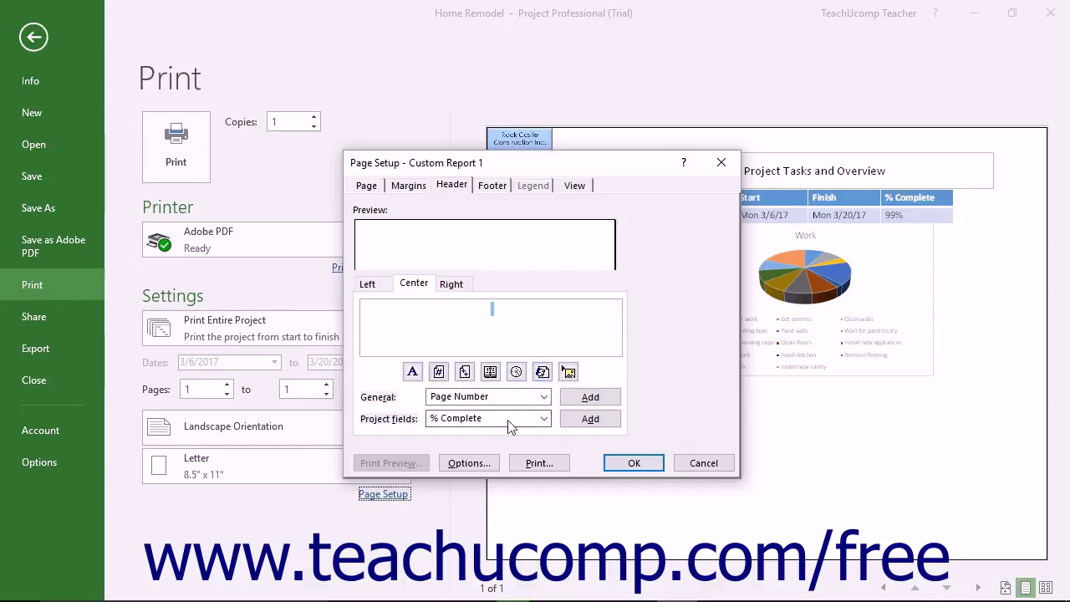
click(414, 374)
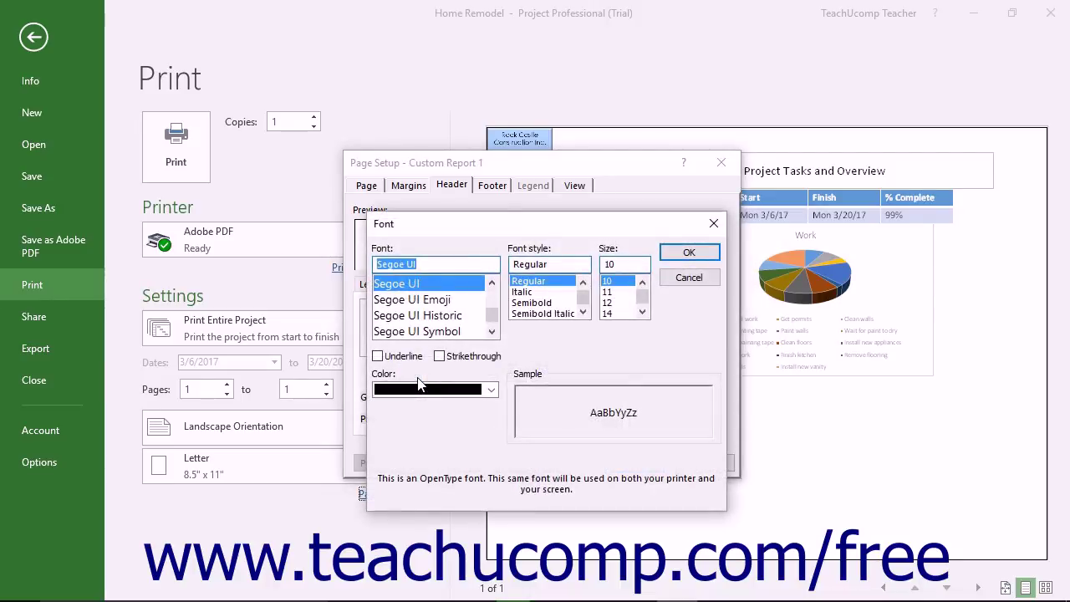
click(676, 280)
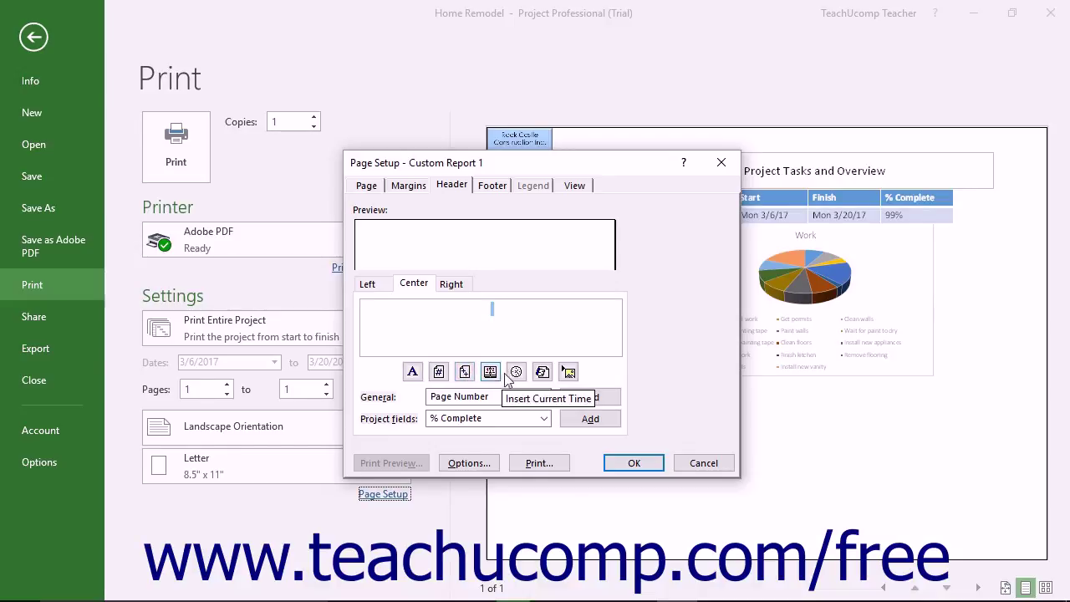
click(541, 373)
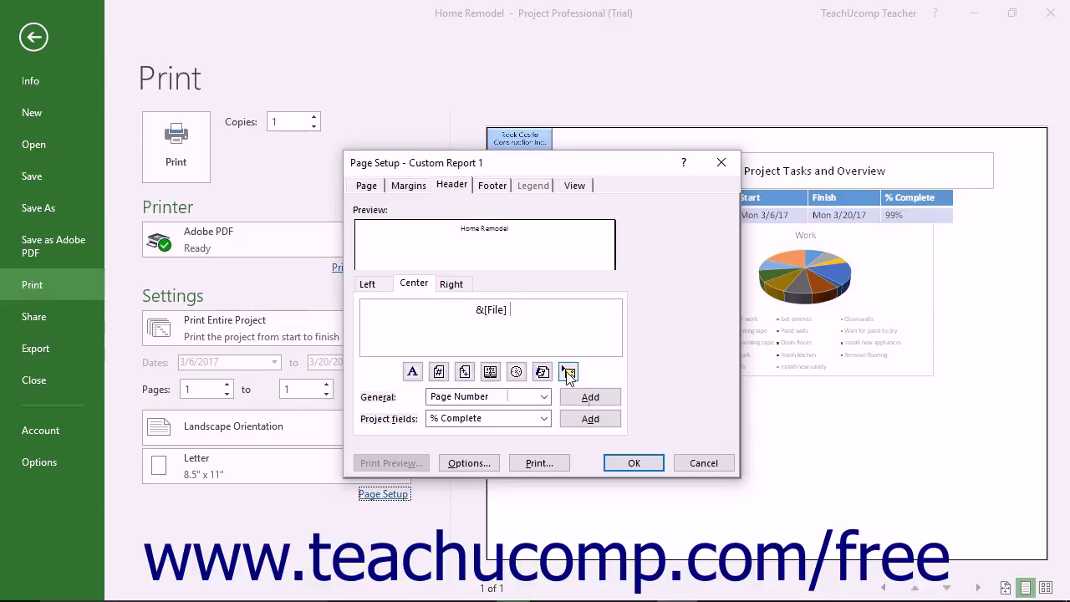
click(568, 373)
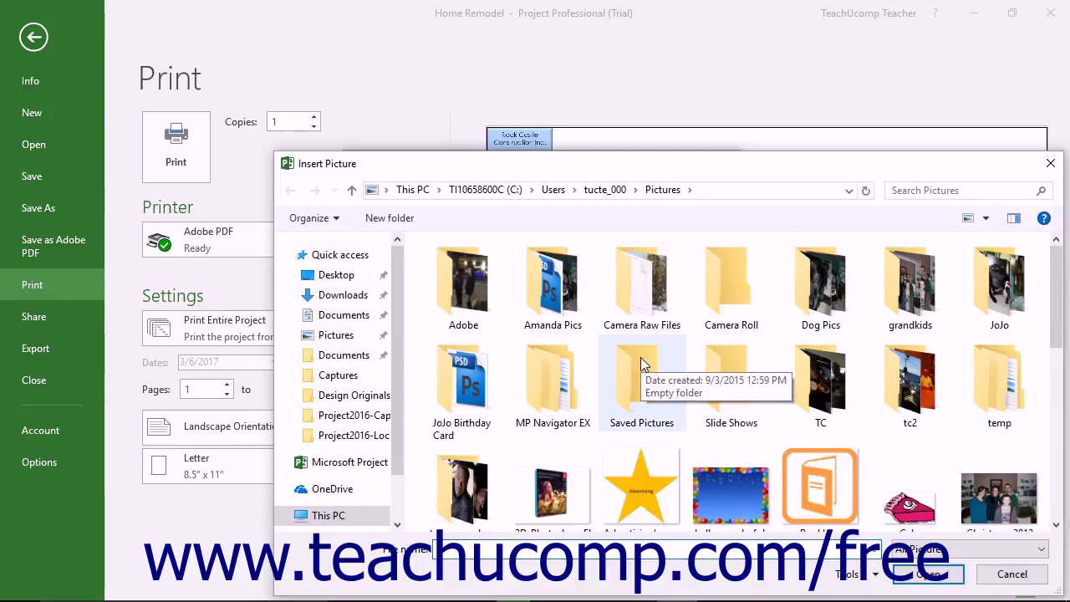
click(1050, 162)
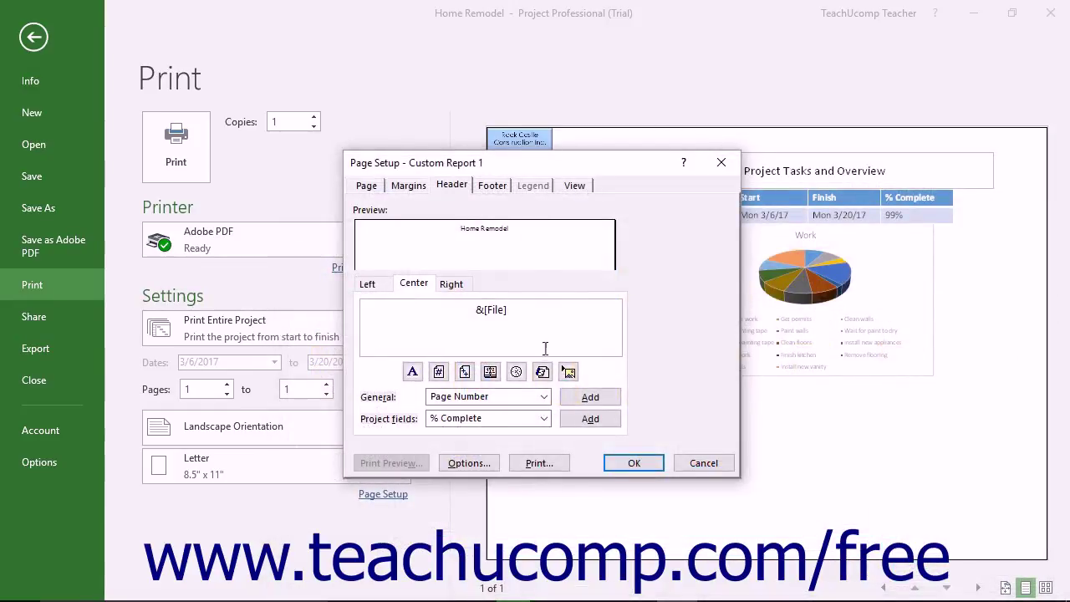
click(545, 397)
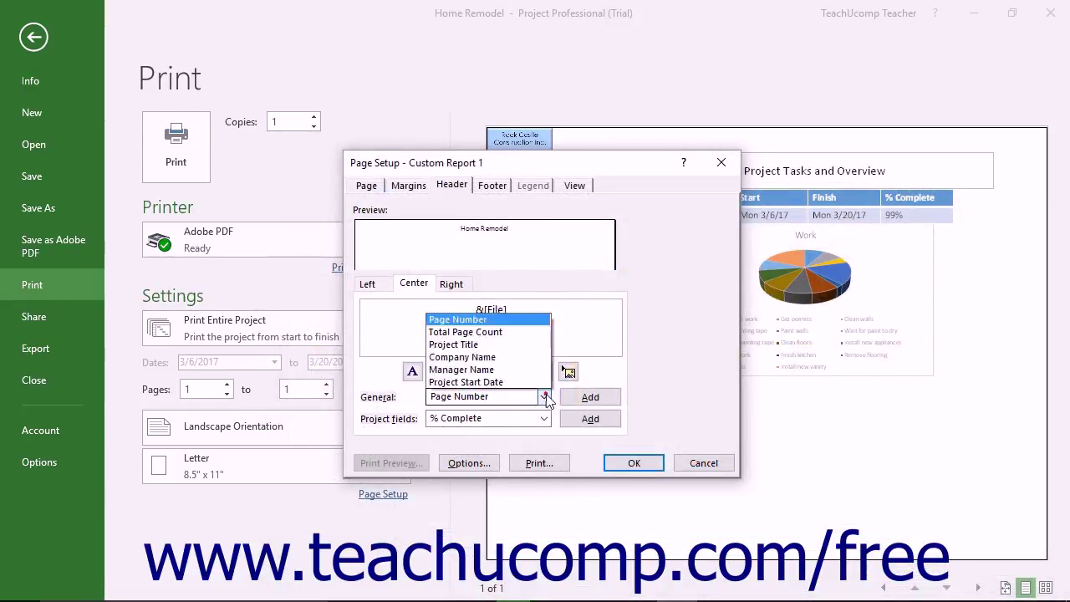
click(628, 397)
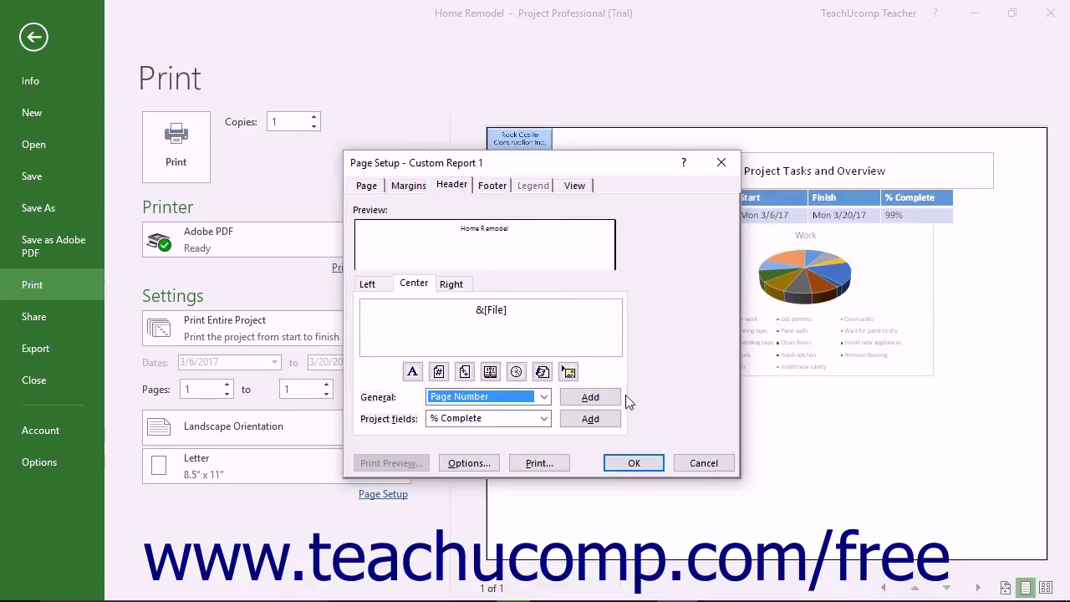
click(543, 420)
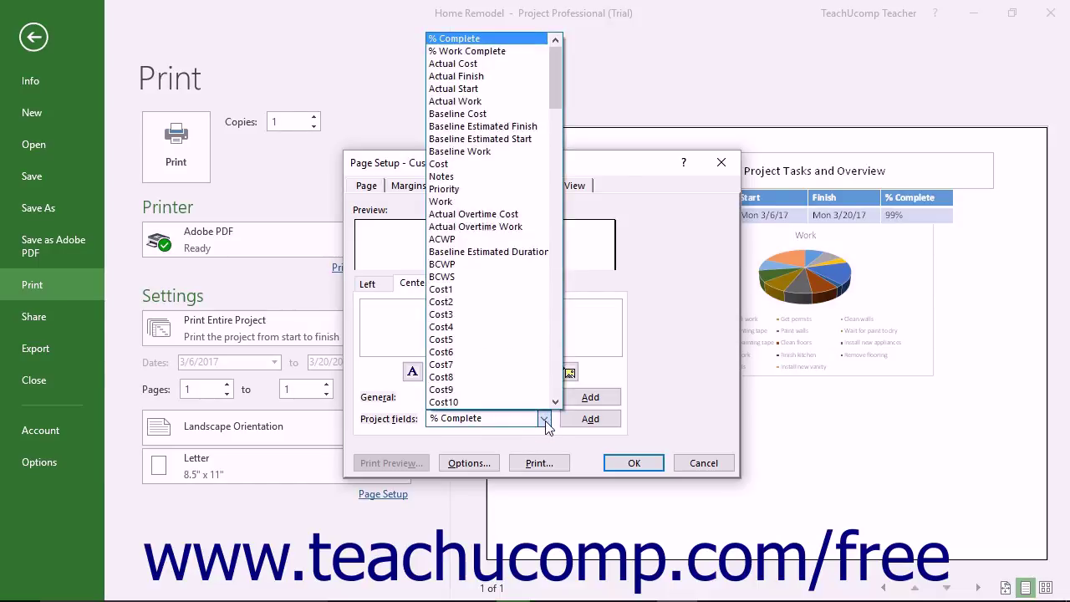
click(630, 421)
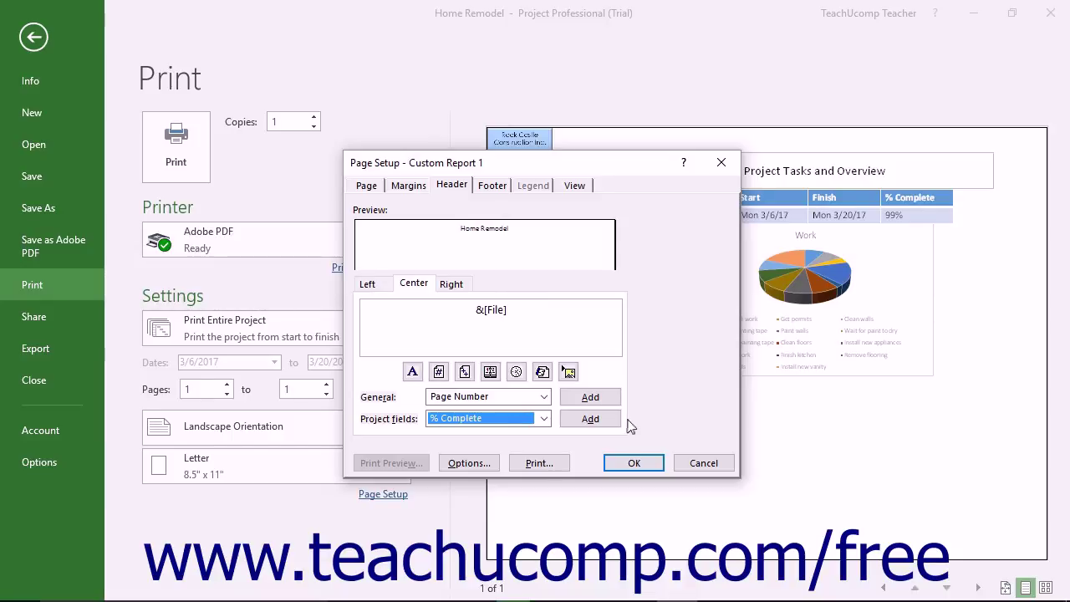
- Check that the footer is empty, then review the View tab's column, notes and totals options
click(505, 188)
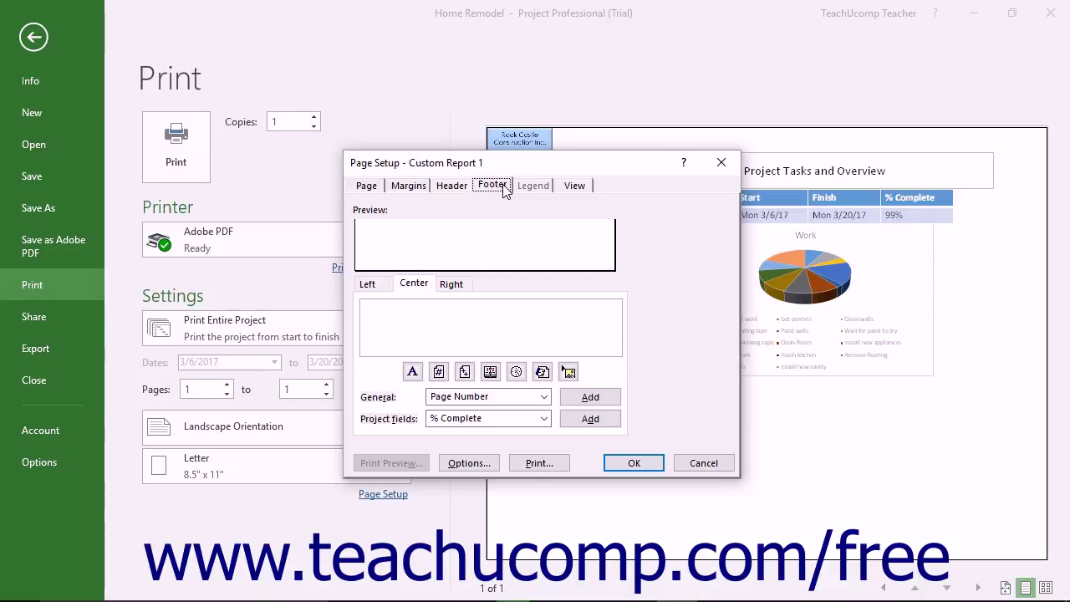
click(574, 185)
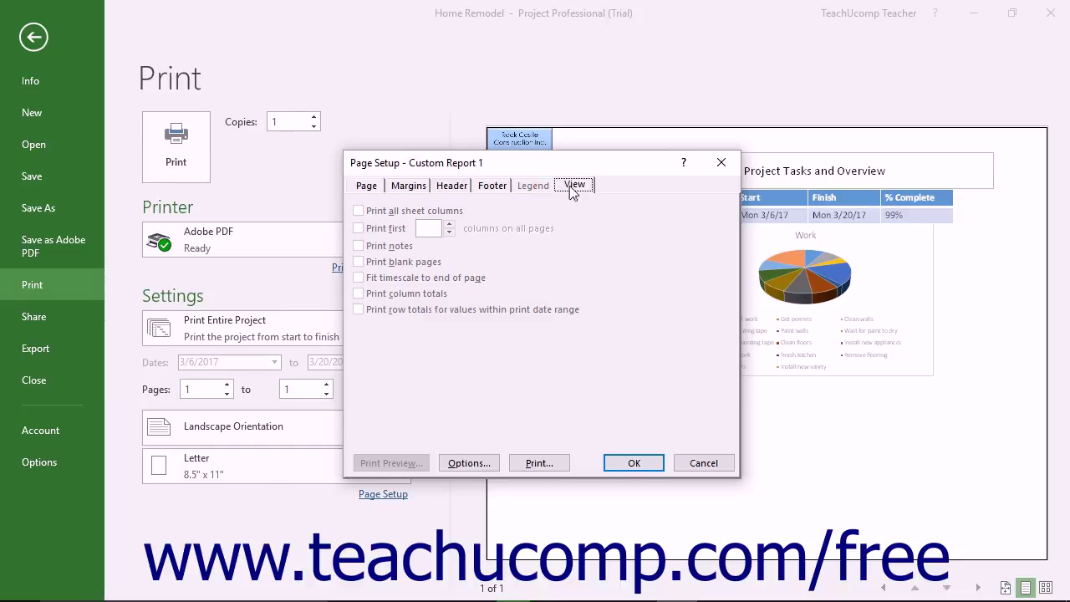
click(575, 187)
- Apply the page setup, returning to the landscape Letter print preview
click(633, 465)
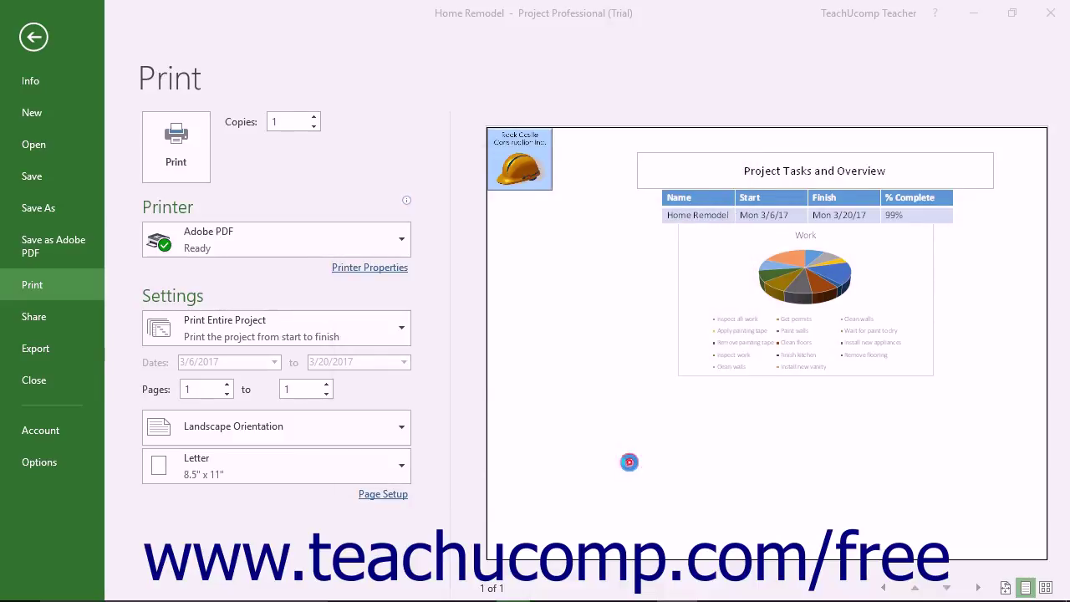